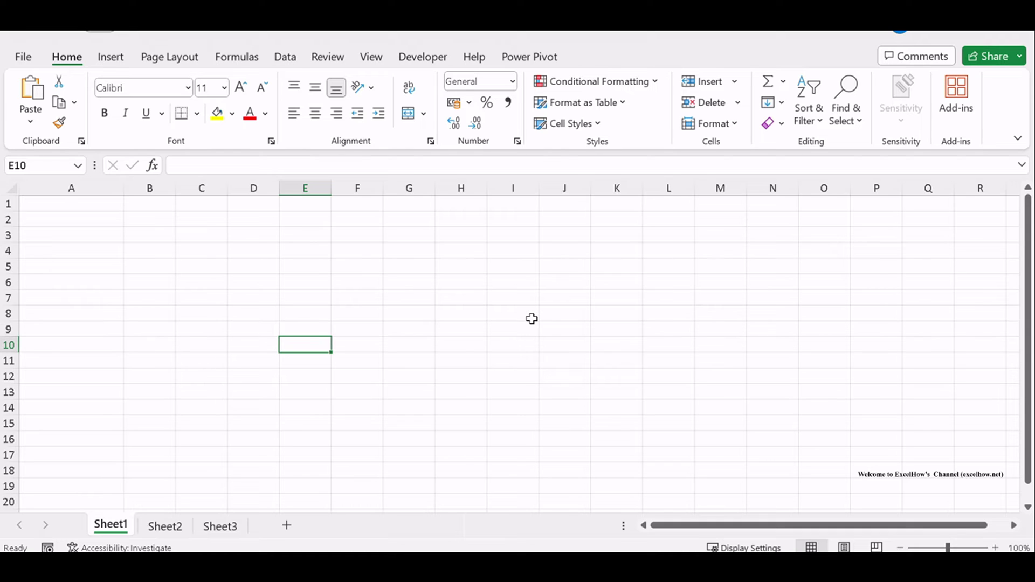
Step: Switch to Sheet2 holding the tutorial notes for weekday and weekend filling
left_click(164, 527)
left_click(540, 295)
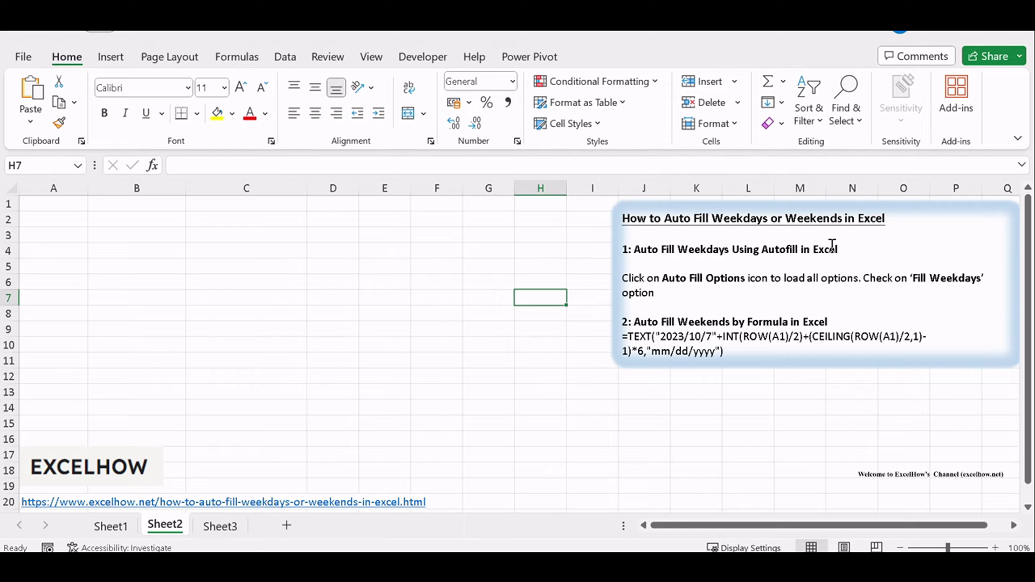
Step: Enter the starting date 2023/10/2 in cell A1
left_click(399, 254)
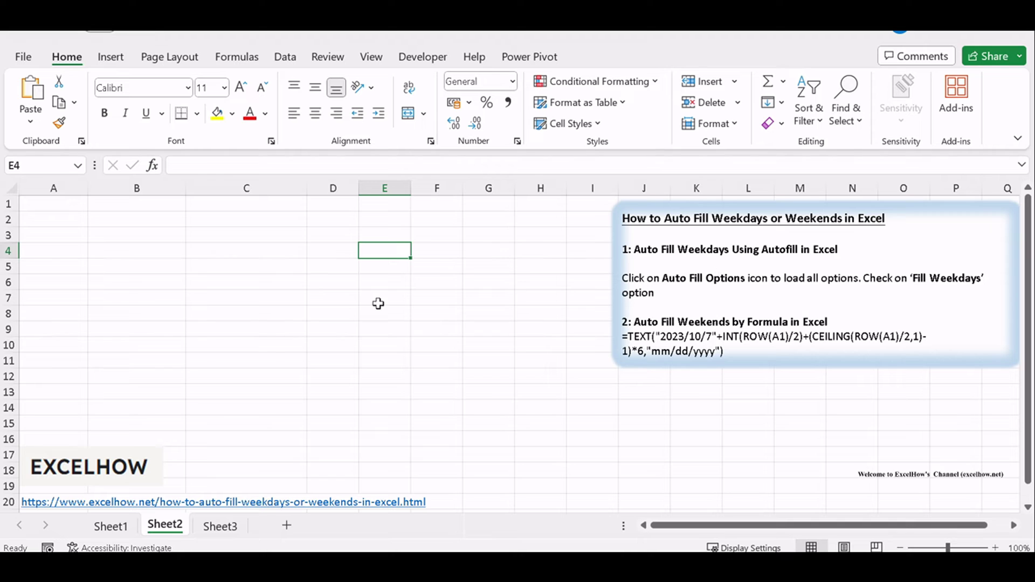
left_click(113, 263)
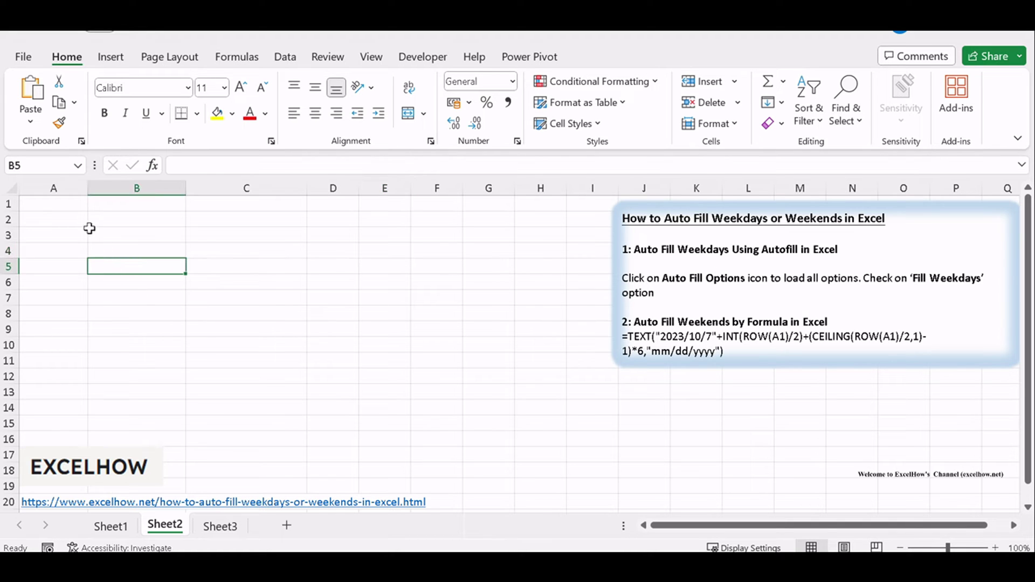
left_click(60, 203)
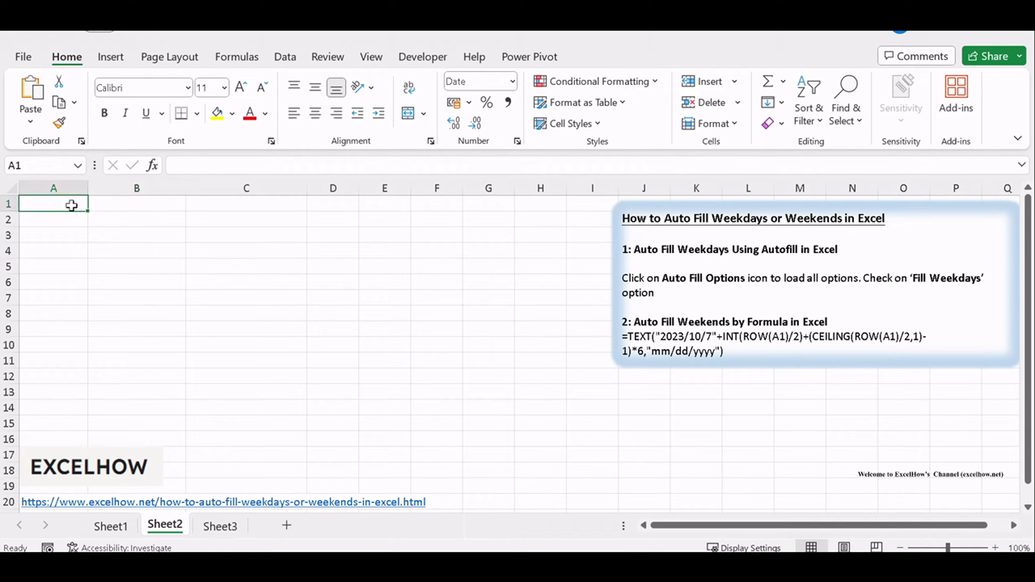
type("2023/10/2")
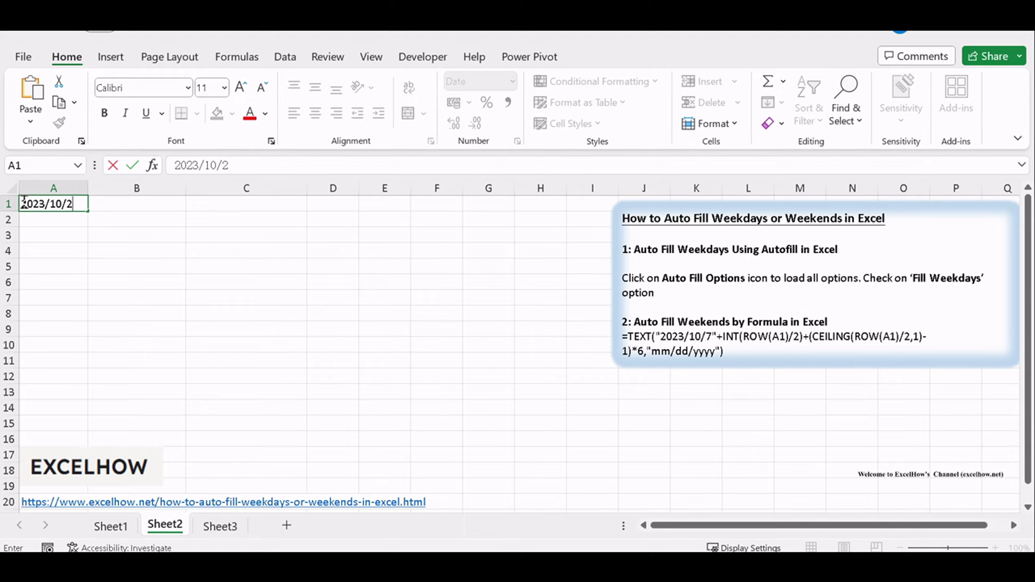
left_click(71, 203)
Step: Fill the date in A1 down to row 17 as a daily series and show the Auto Fill Options
left_click_drag(90, 212, 75, 368)
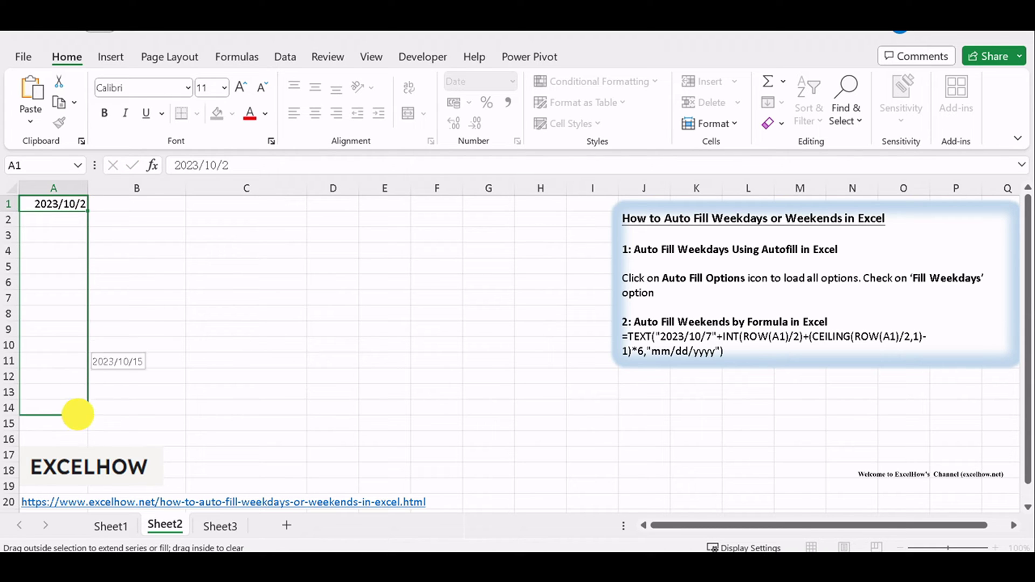
left_click_drag(76, 369, 74, 449)
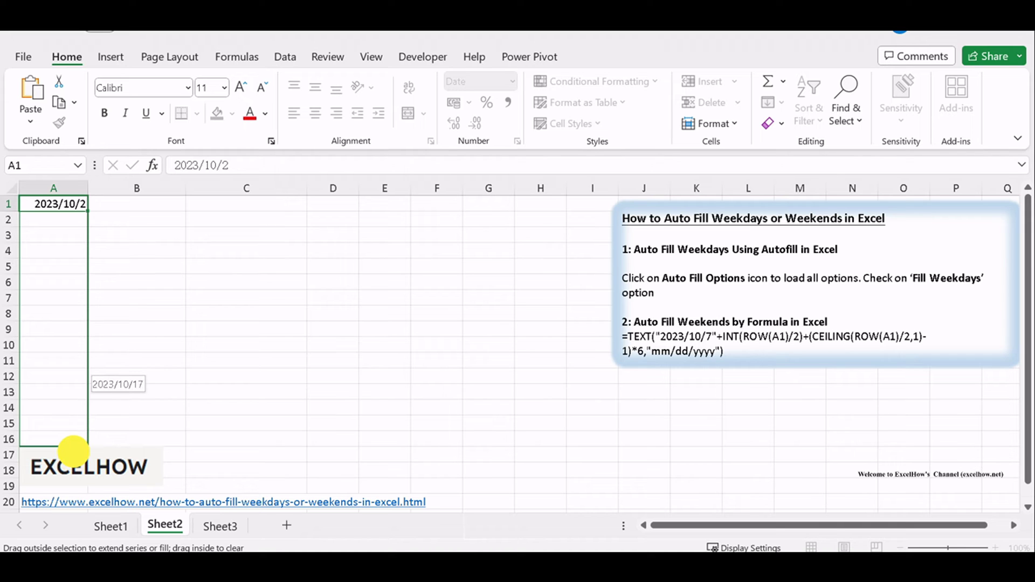
left_click_drag(73, 451, 76, 443)
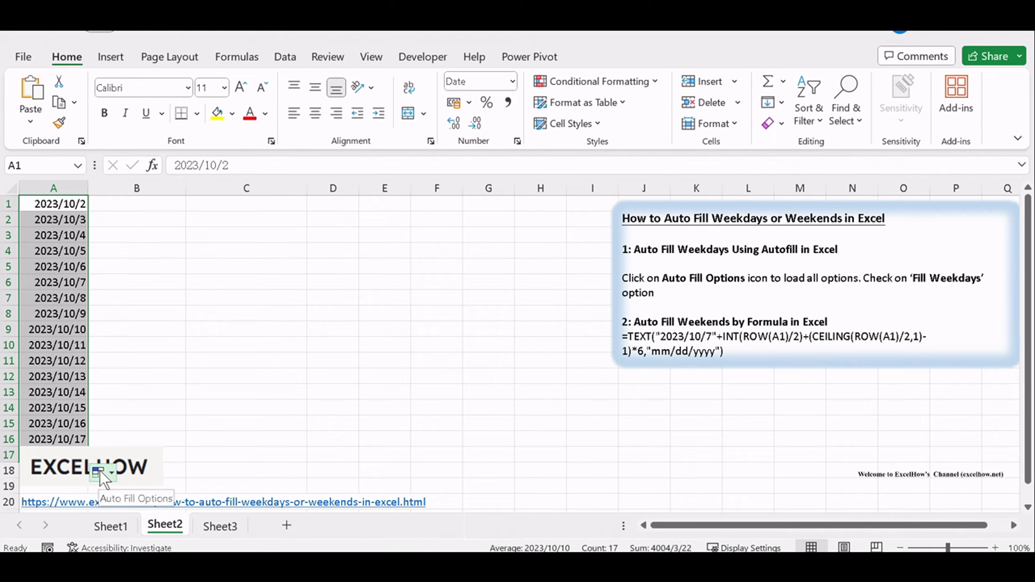
left_click(101, 473)
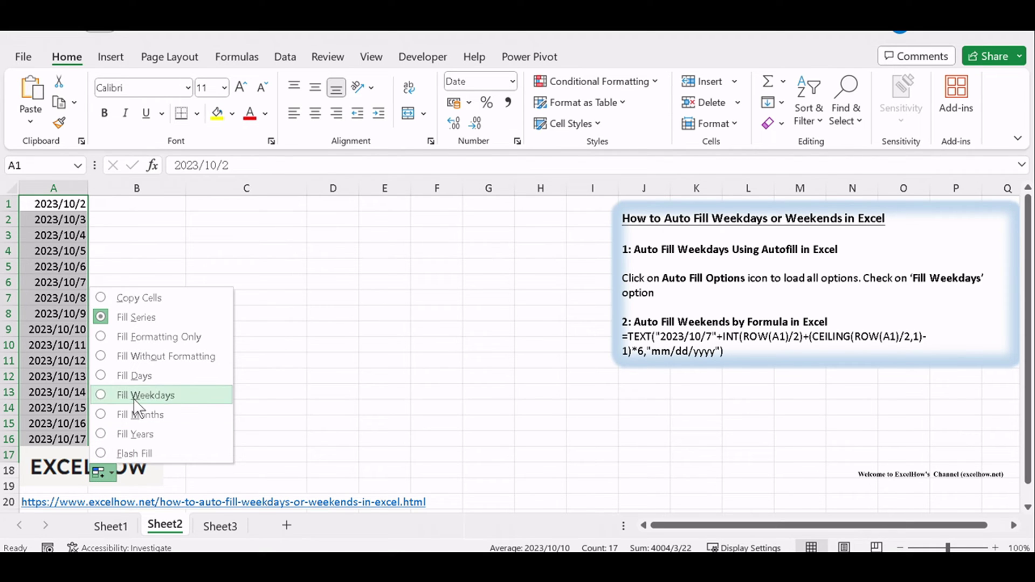
Step: Choose Fill Weekdays so column A lists only weekdays from 2023/10/2 to 2023/10/23
left_click(102, 393)
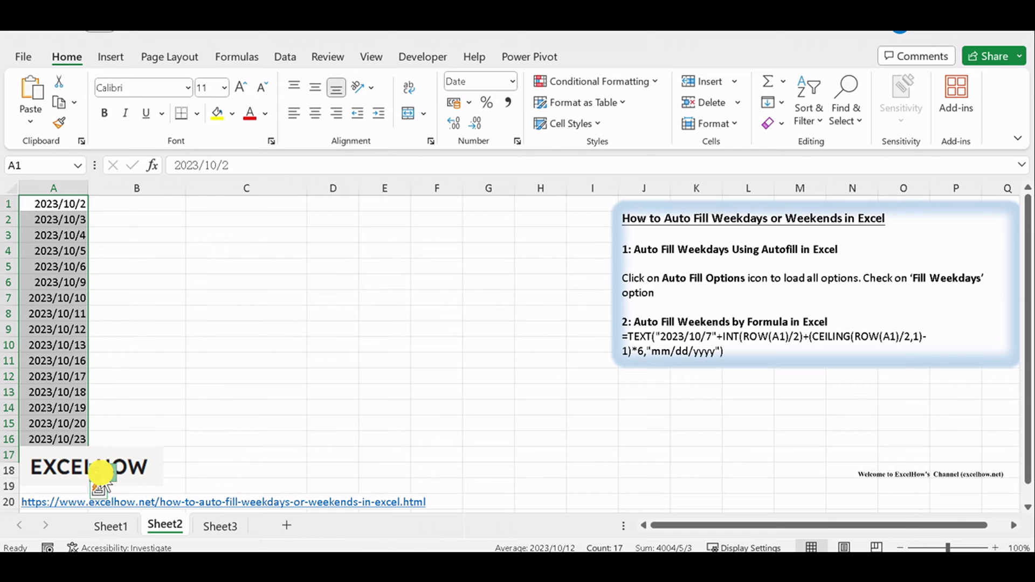
left_click(98, 486)
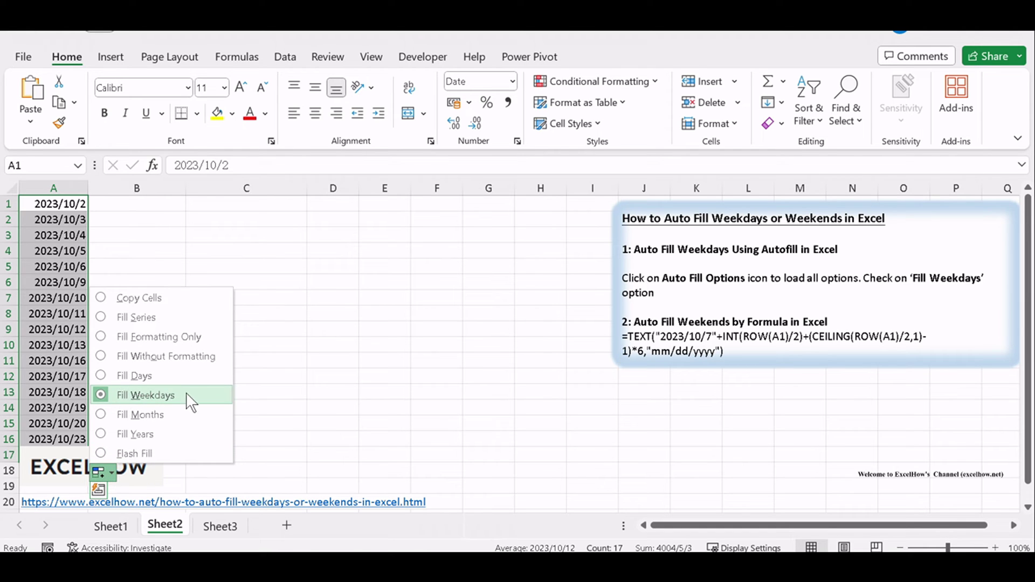
left_click(320, 364)
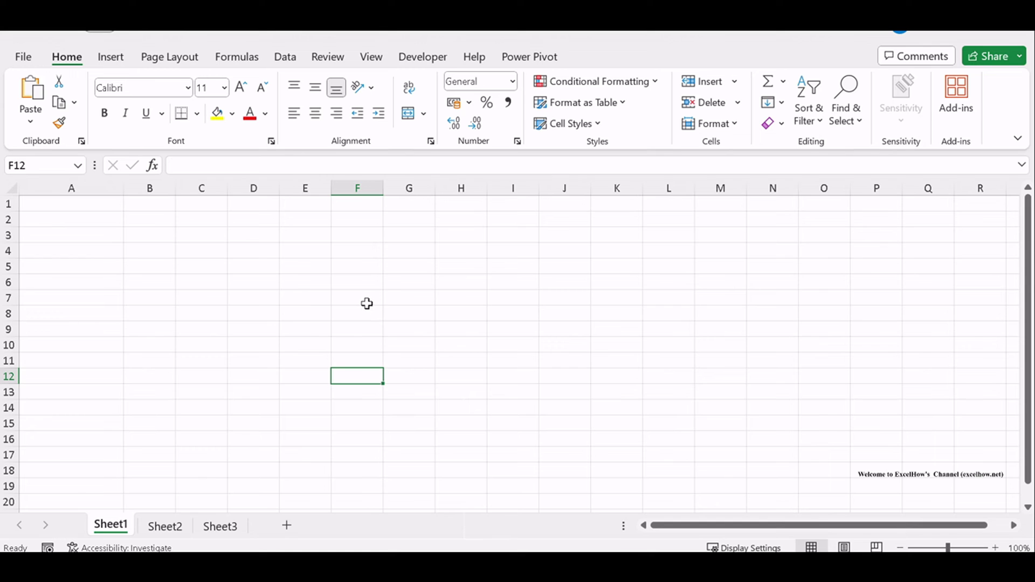
left_click(173, 526)
Step: Enter the weekend formula =TEXT("2023/10/7"+INT(ROW(A1)/2)+(CEILING(ROW(A1)/2,1)-1)*6,"mm/dd/yyyy") in C1, showing 10/07/2023
left_click(692, 325)
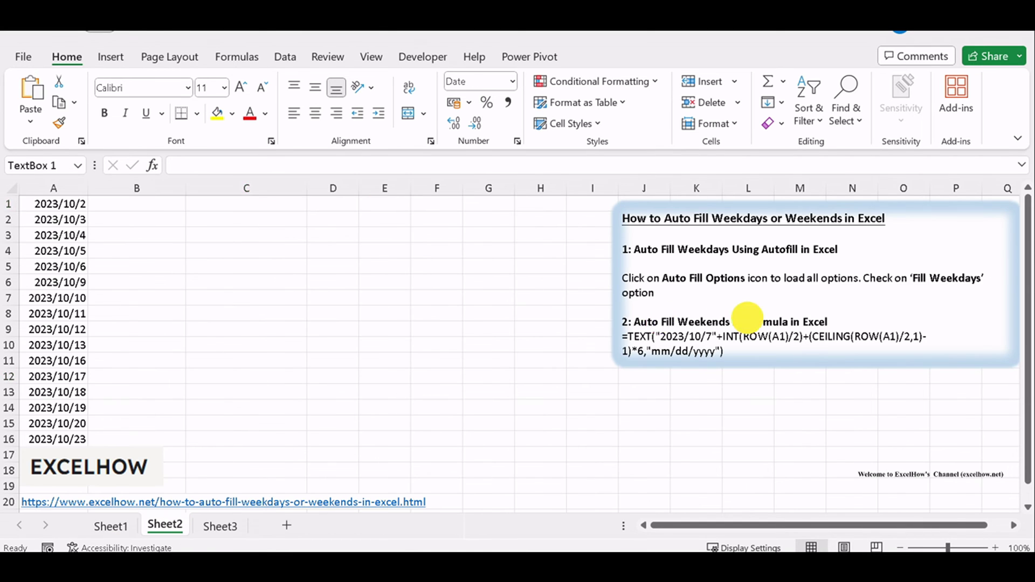
left_click_drag(634, 315, 828, 315)
left_click(857, 241)
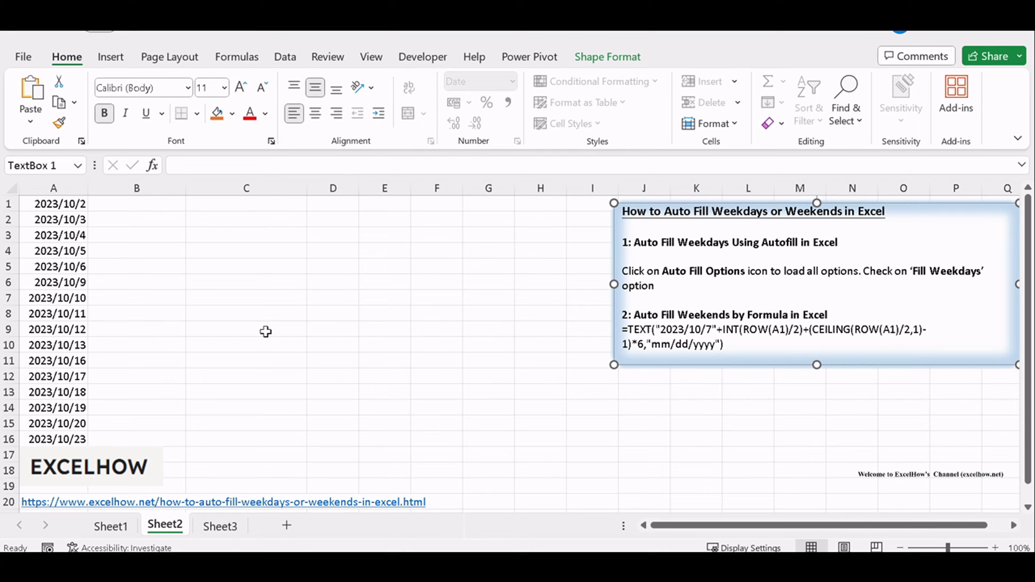
left_click(259, 206)
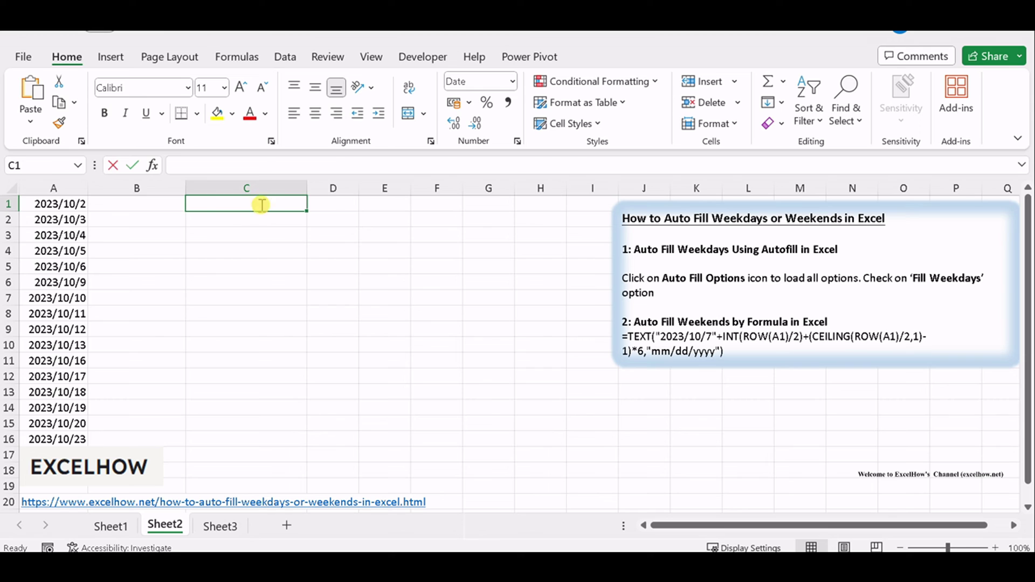
type("=TEXT(\"2023/10/7\"+INT(ROW(A1)/2)+(CEILING(ROW(A1)/2,1)-1)*6,\"mm/dd/yyyy\")")
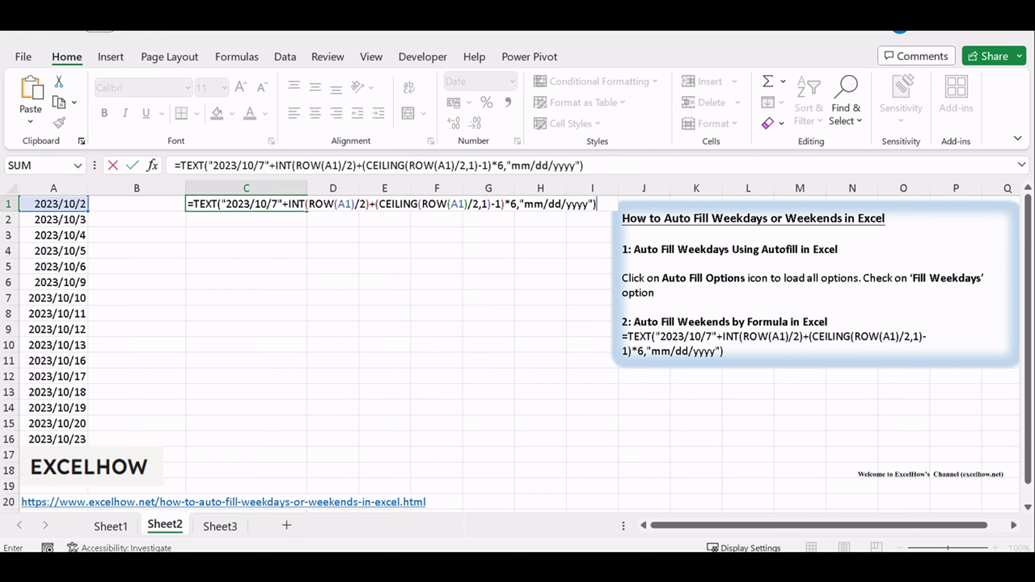
key("Return")
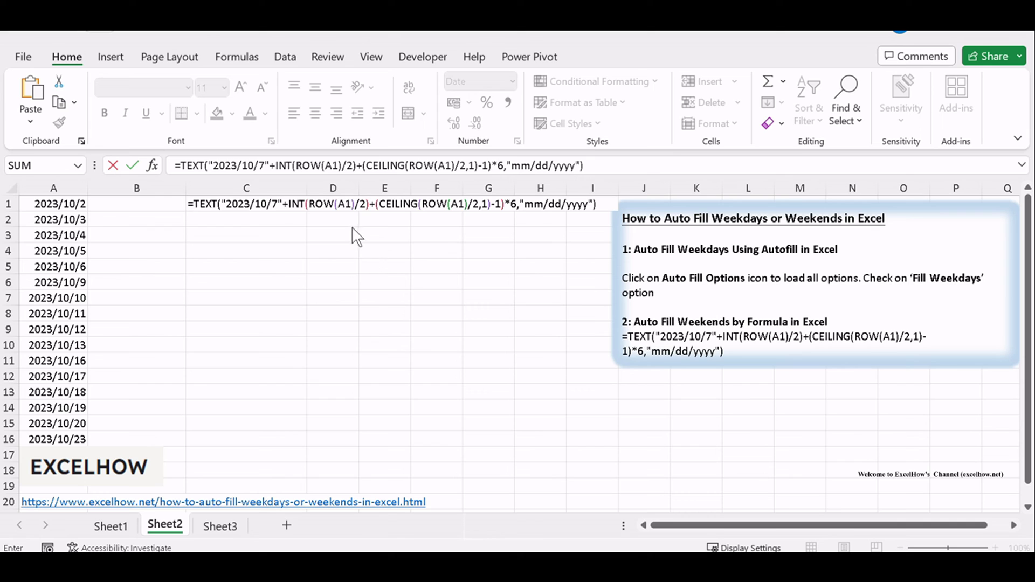
Step: Review the start date 2023/10/7 and the mm/dd/yyyy format string in C1's formula, then recommit it
left_click(247, 165)
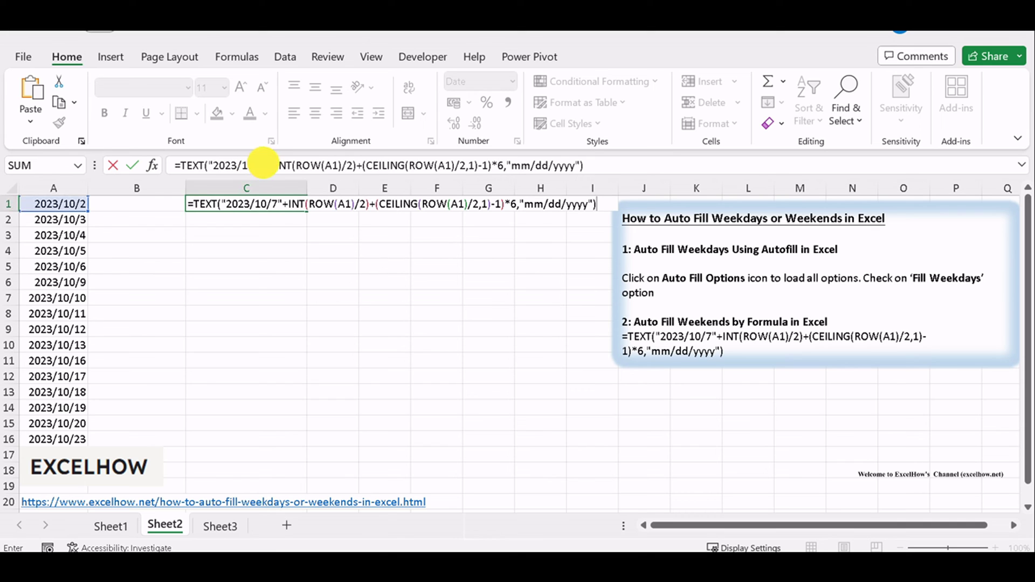
left_click_drag(265, 165, 213, 165)
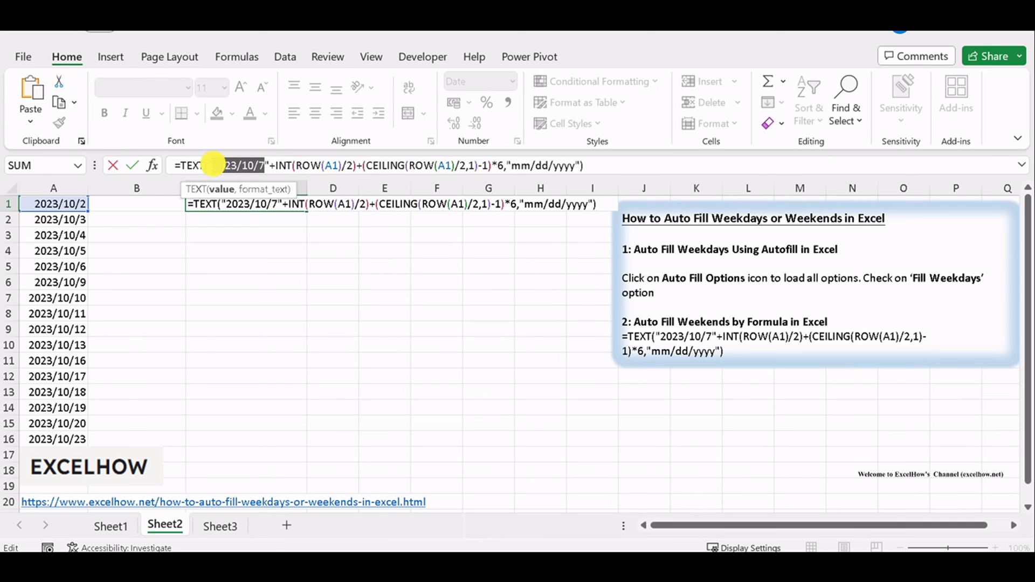
left_click(265, 165)
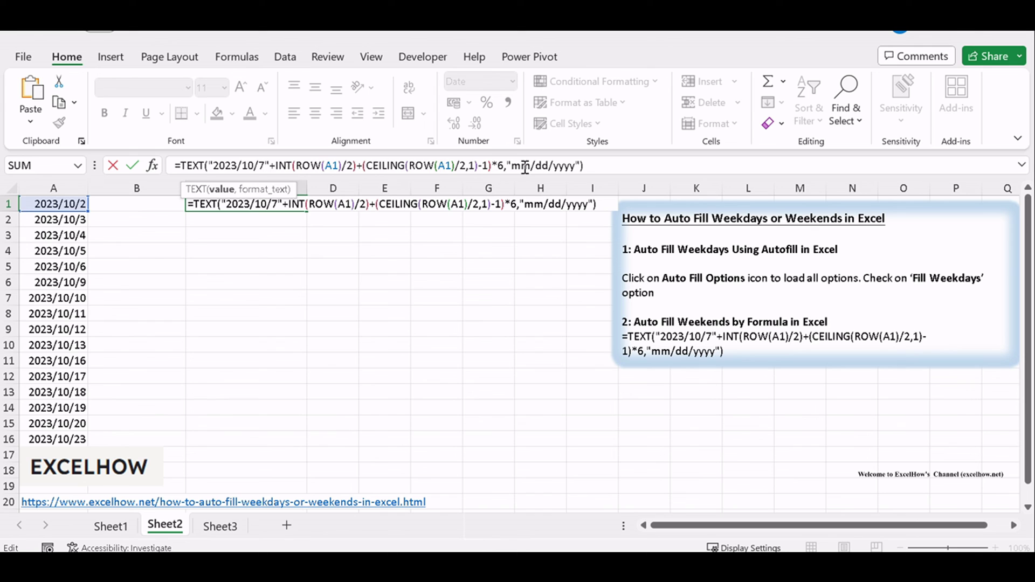
left_click_drag(521, 165, 596, 166)
left_click(596, 165)
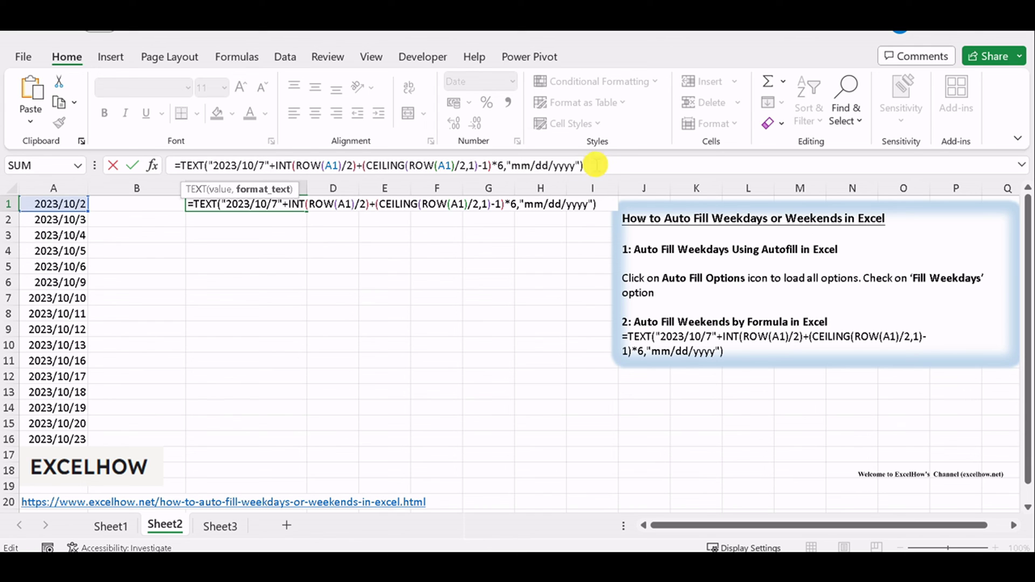
key("Return")
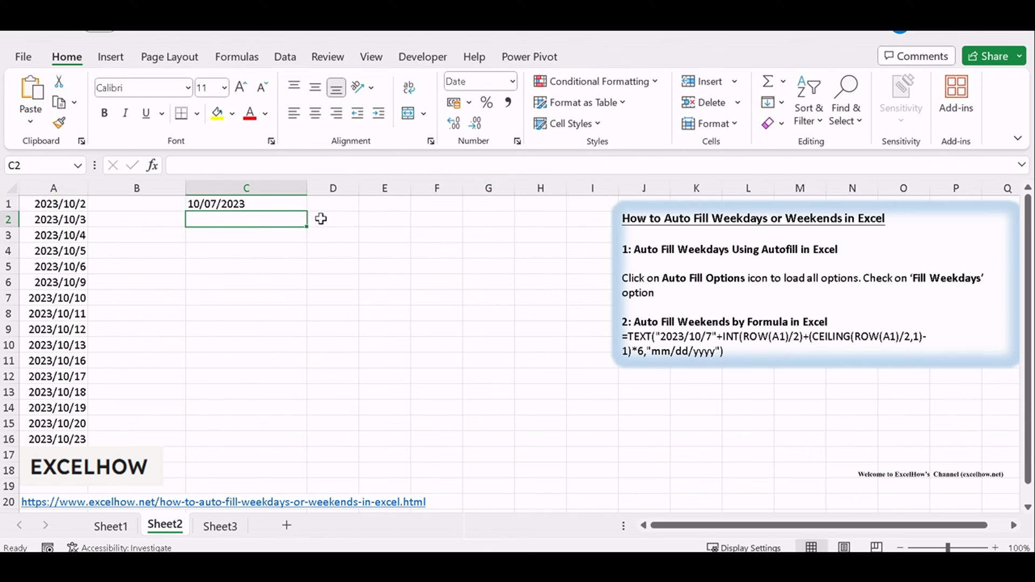
Step: Fill C1's weekend formula down and trim to rows 1–9, giving dates 10/07/2023 through 11/04/2023
left_click(293, 205)
left_click_drag(307, 211, 308, 455)
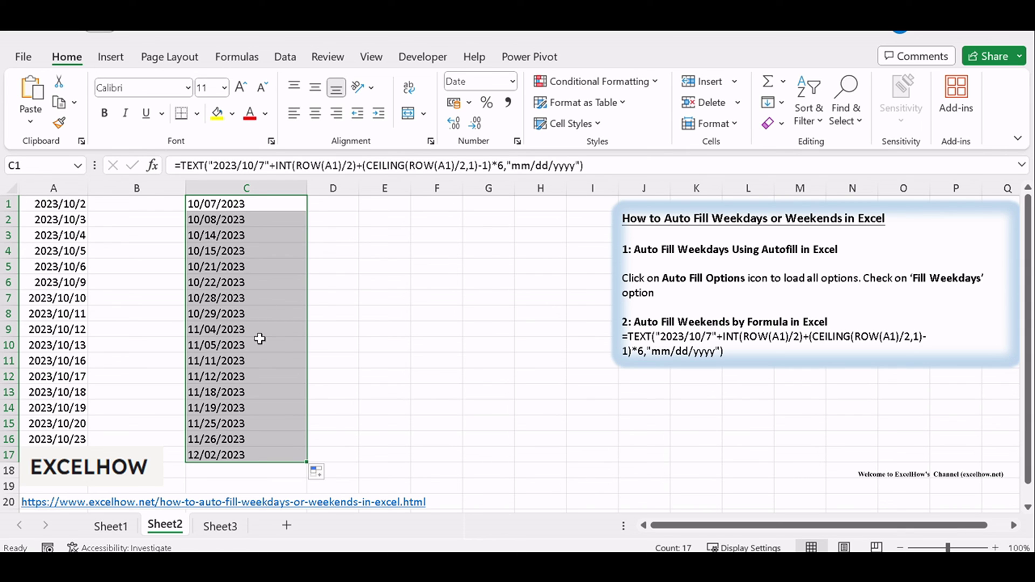
left_click_drag(308, 462, 311, 333)
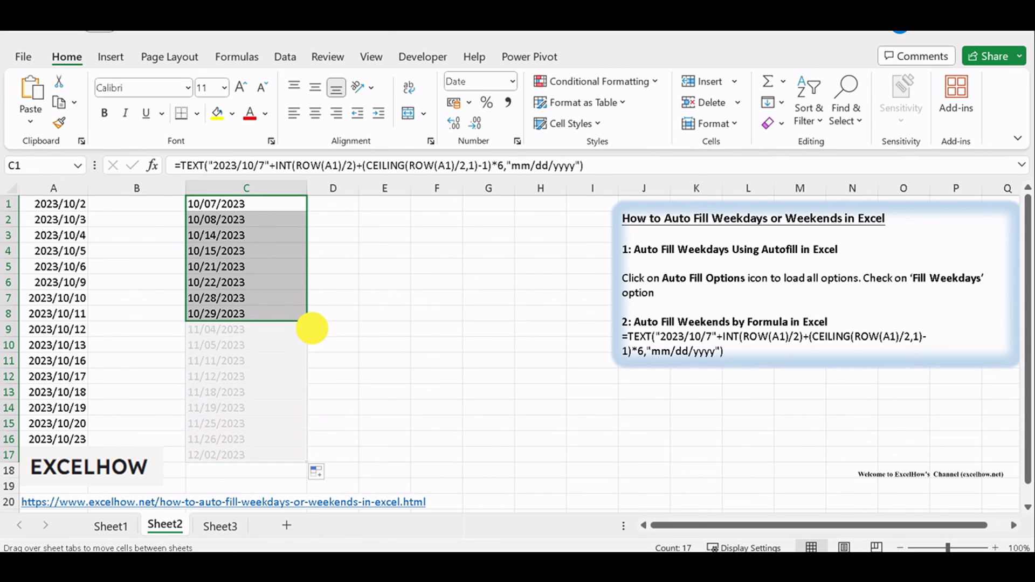
left_click_drag(311, 334, 310, 330)
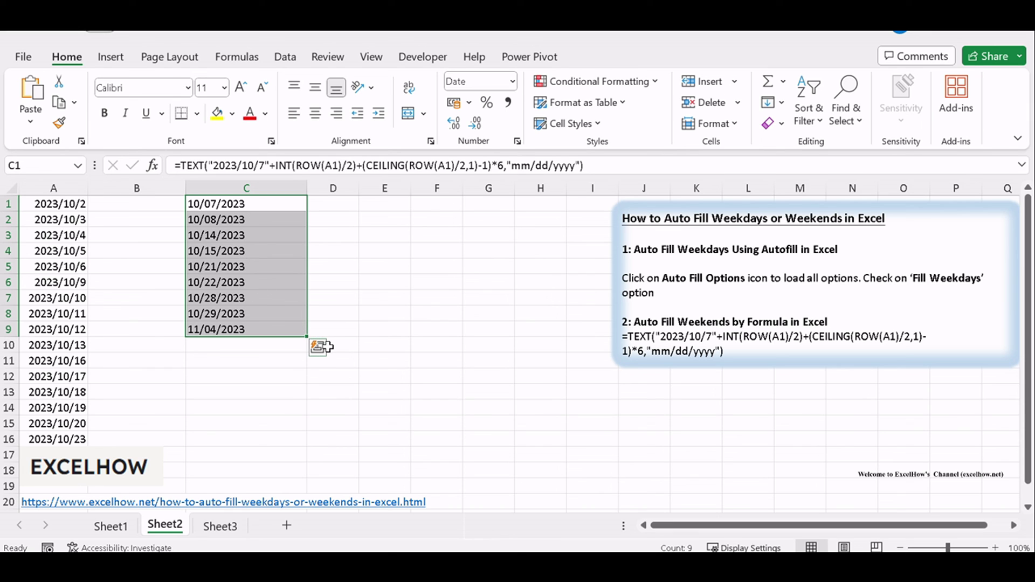
left_click(409, 300)
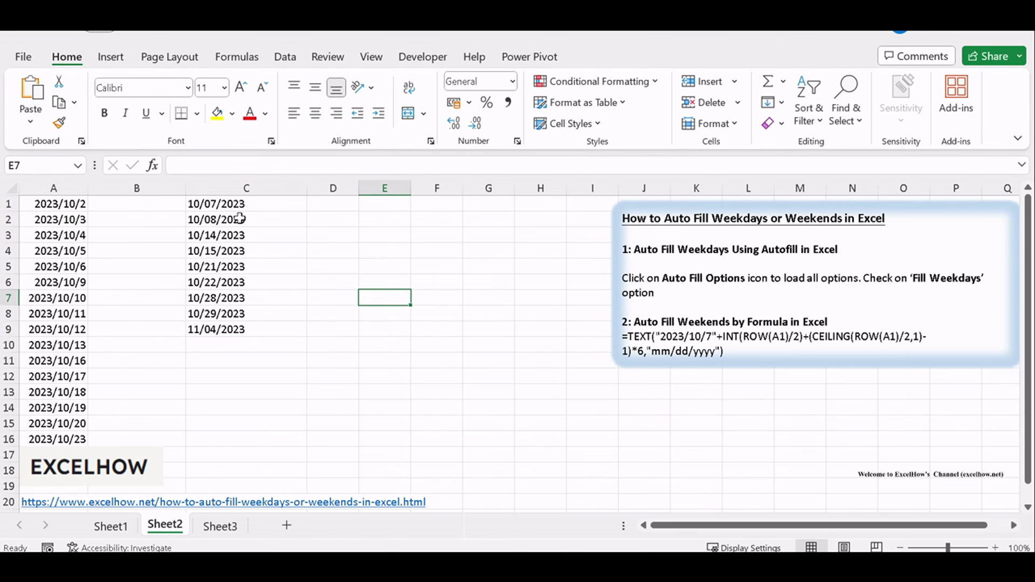
left_click(239, 210)
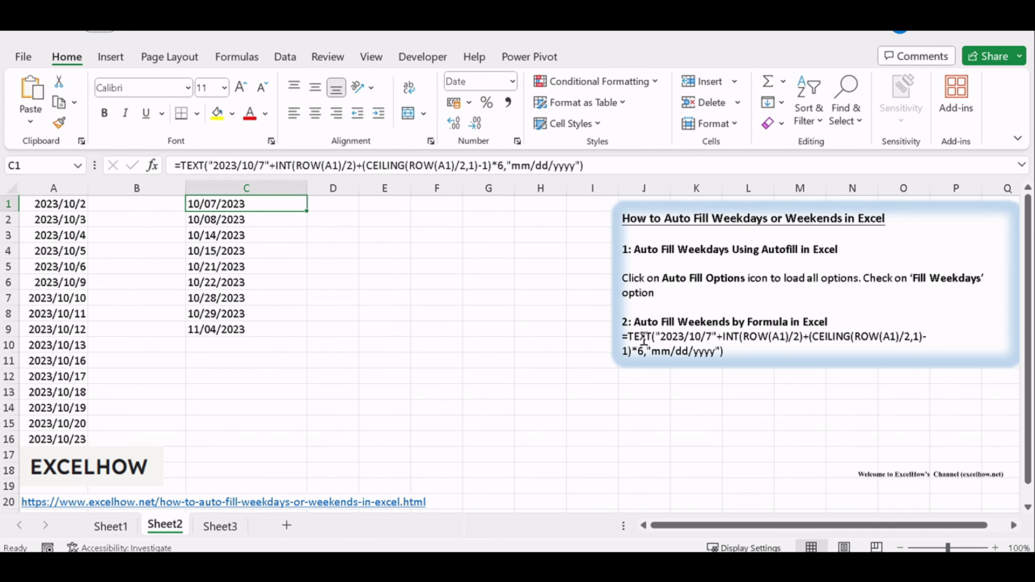